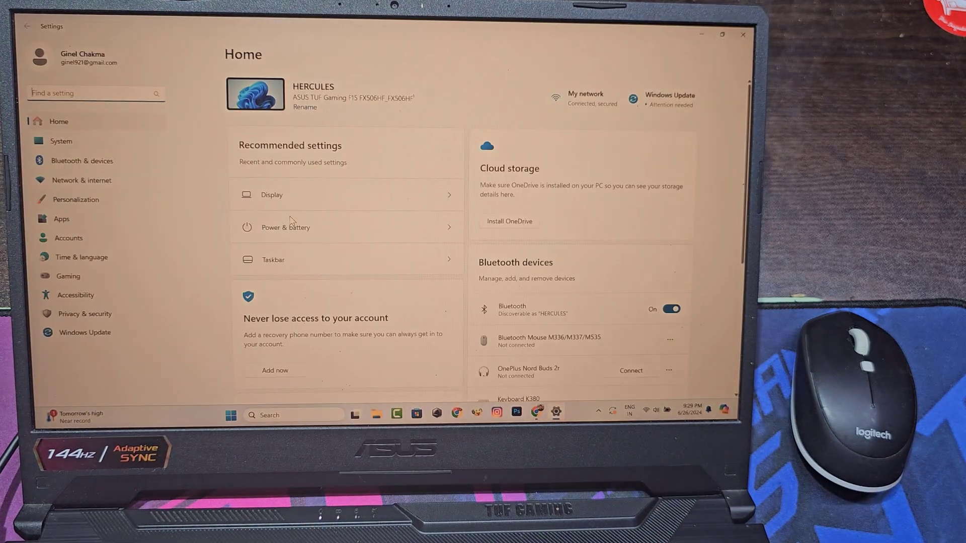
Go to the Bluetooth & devices page, where the Bluetooth Mouse M336 shows as not connected.
click(97, 168)
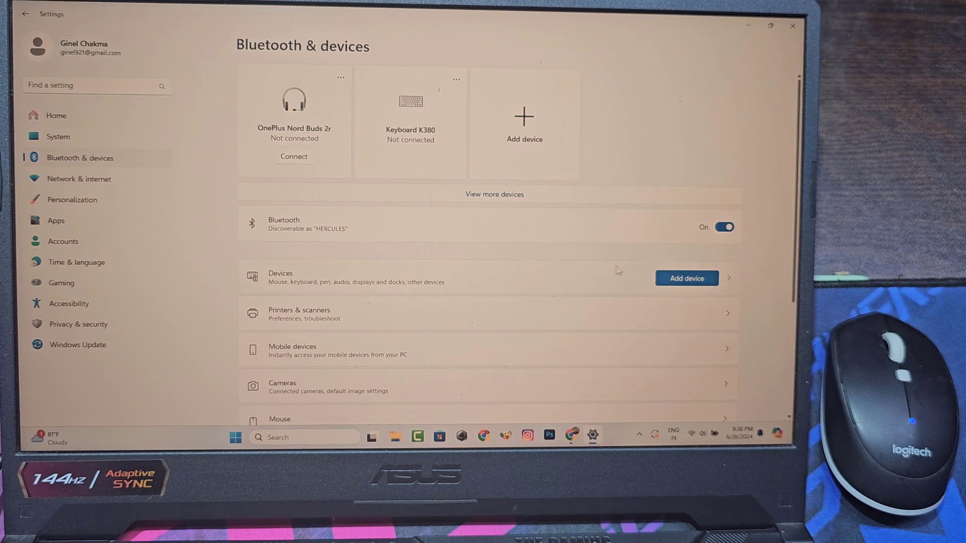
Pair the Bluetooth Mouse M336/M337/M535 as a new device, then close Settings.
click(669, 281)
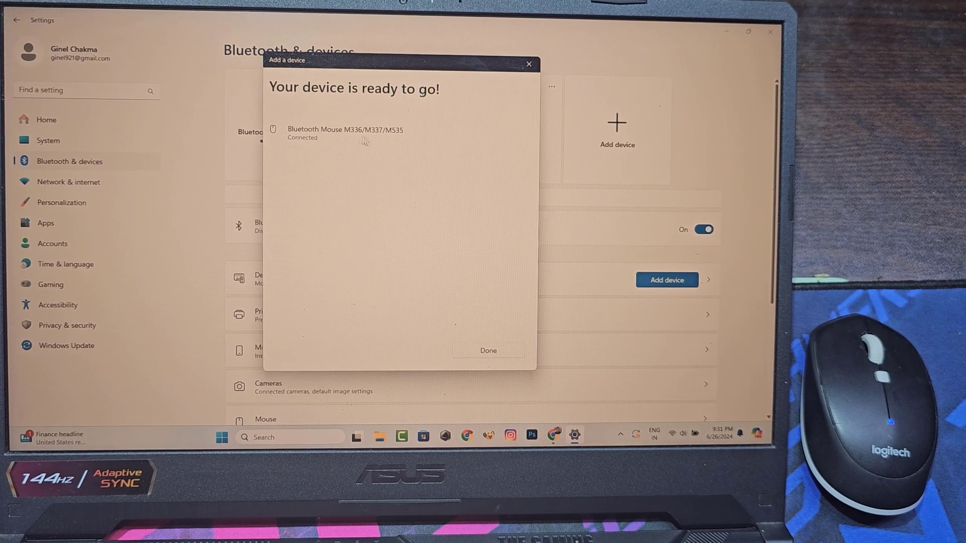
click(487, 351)
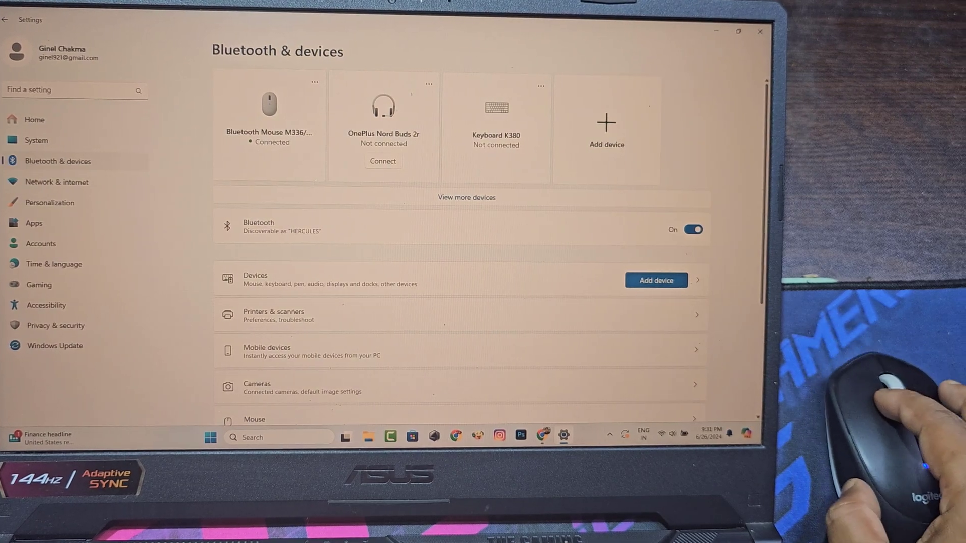
click(749, 31)
right_click(484, 163)
mouse_move(513, 178)
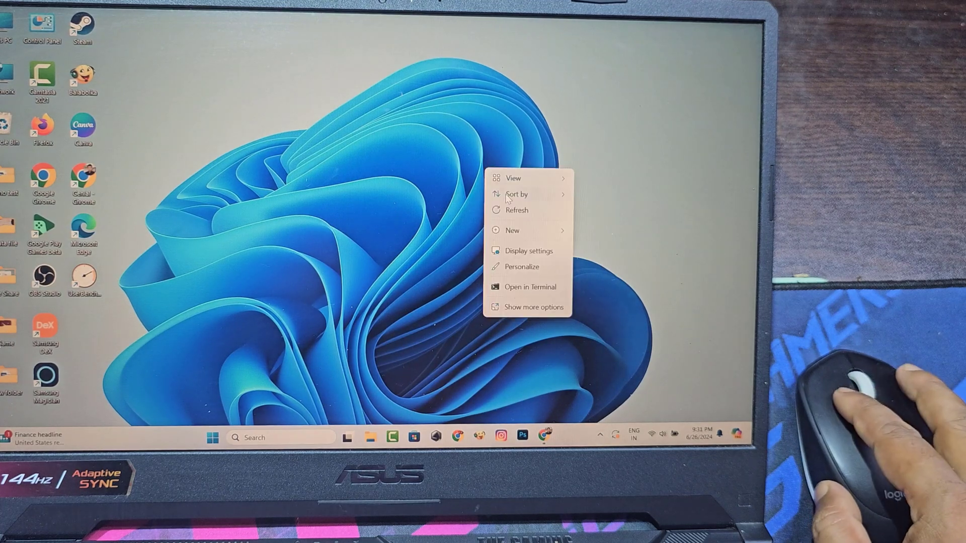
click(500, 209)
right_click(467, 141)
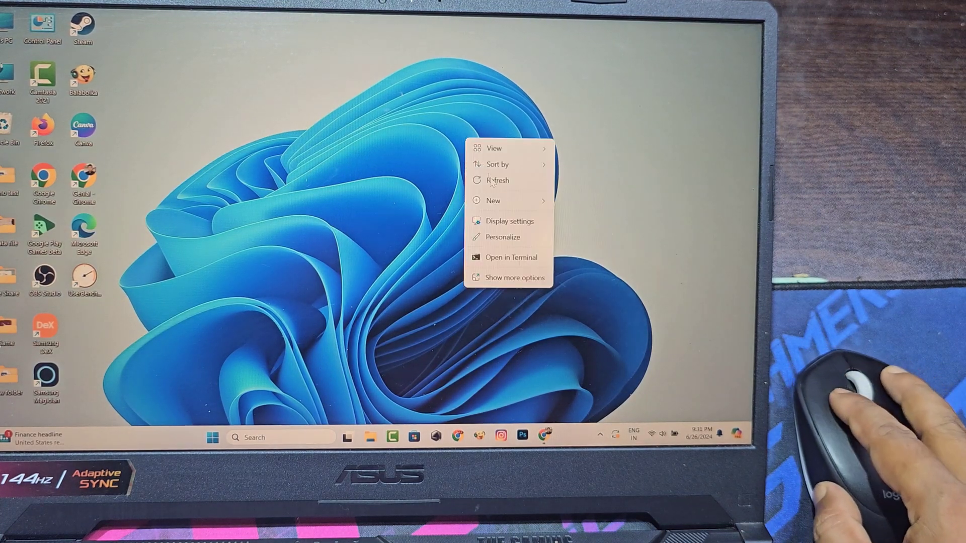
click(498, 183)
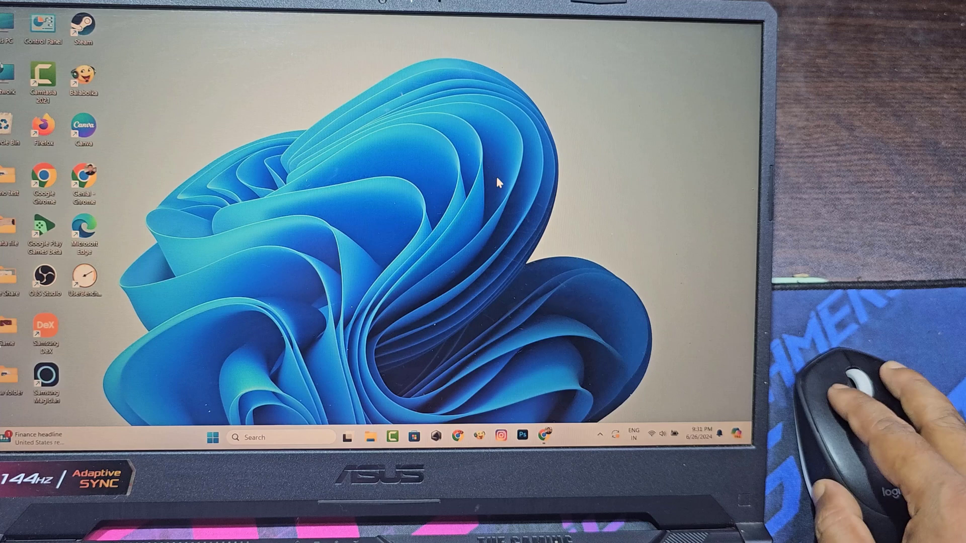
right_click(496, 181)
click(525, 226)
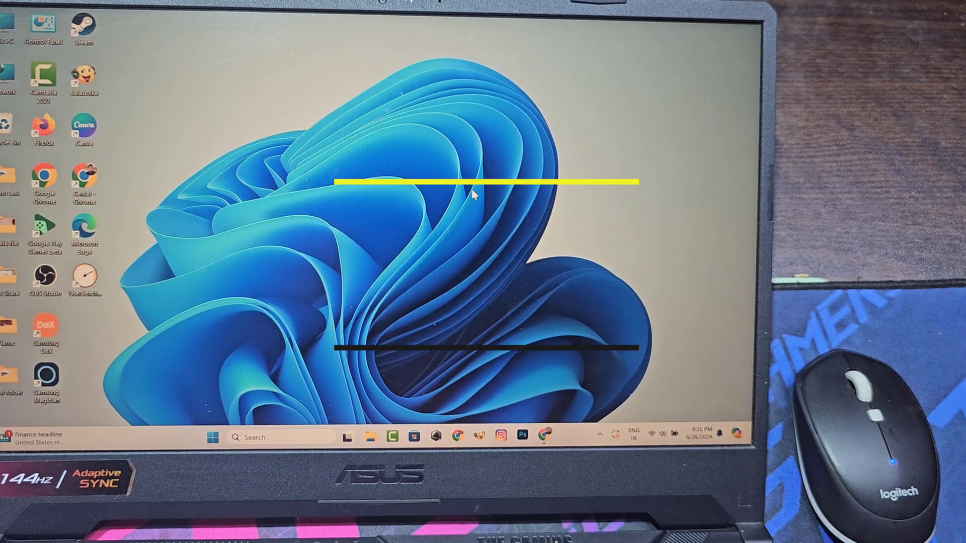